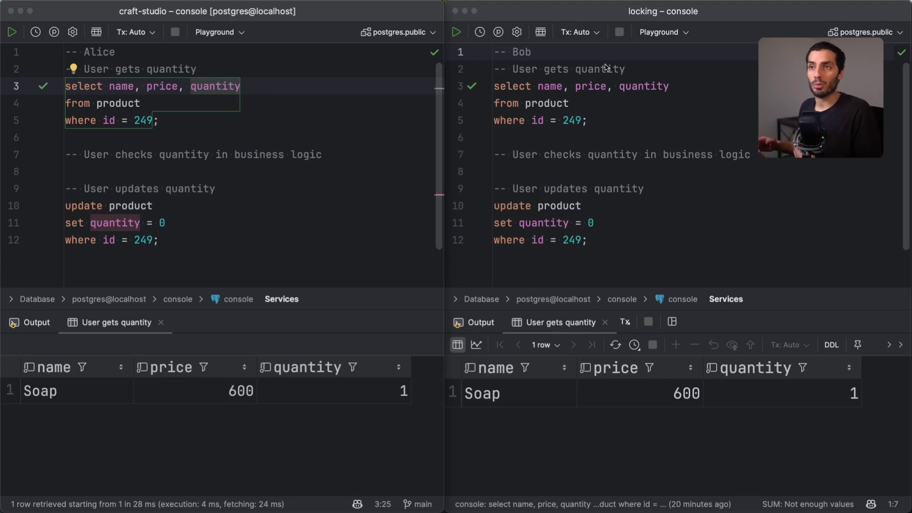
# Step: Run Alice's select on product 249, which returns quantity 1
pyautogui.click(289, 108)
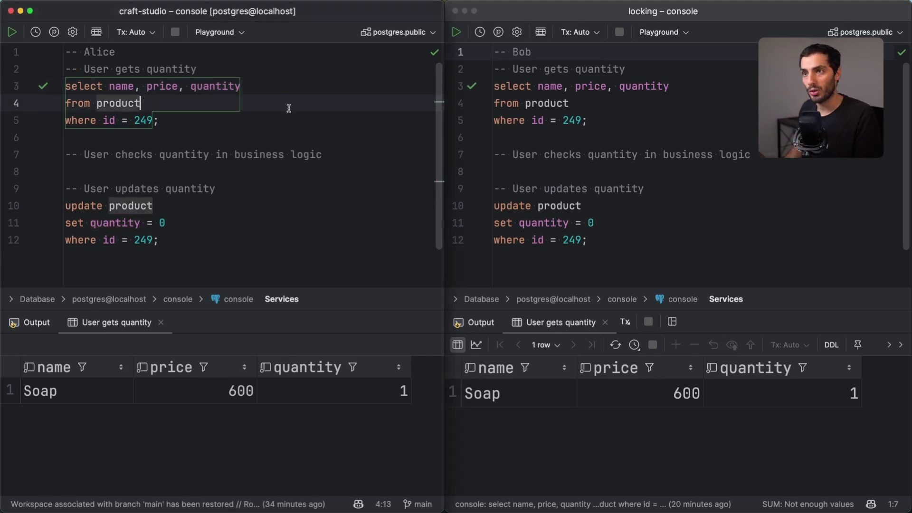
pyautogui.hotkey('ctrl', 'Return')
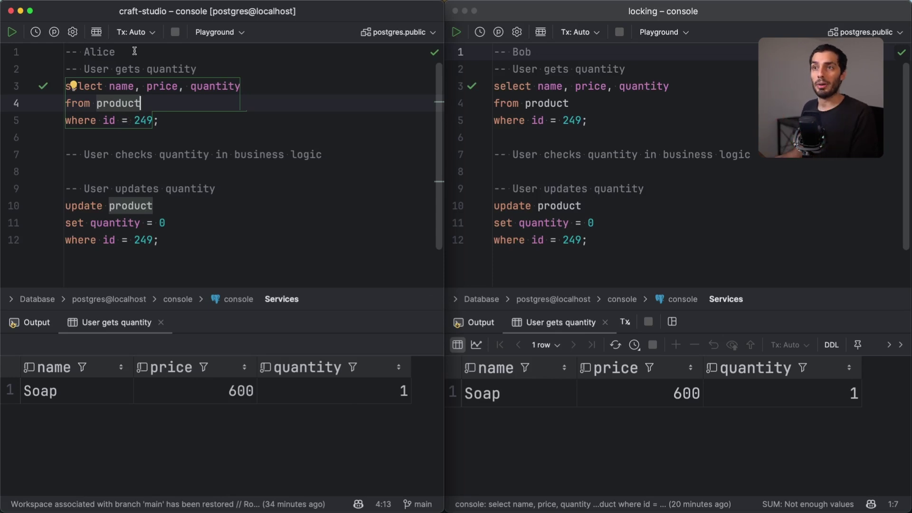
pyautogui.moveTo(116, 52); pyautogui.dragTo(166, 68)
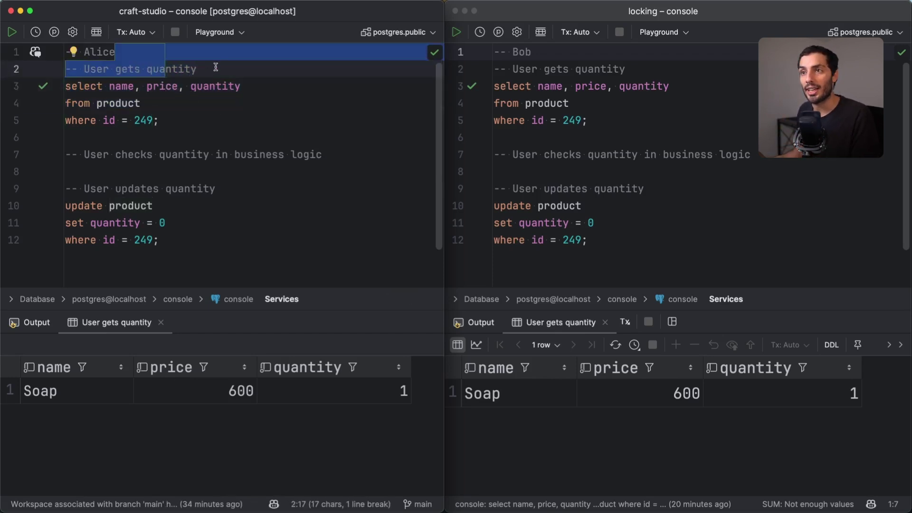
pyautogui.moveTo(166, 69); pyautogui.dragTo(117, 52)
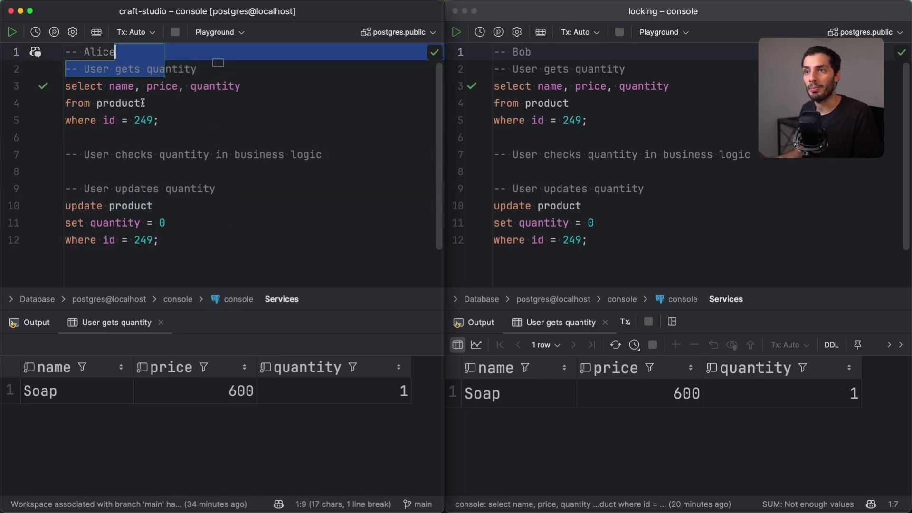
pyautogui.doubleClick(215, 86)
pyautogui.hotkey('ctrl', 'Return')
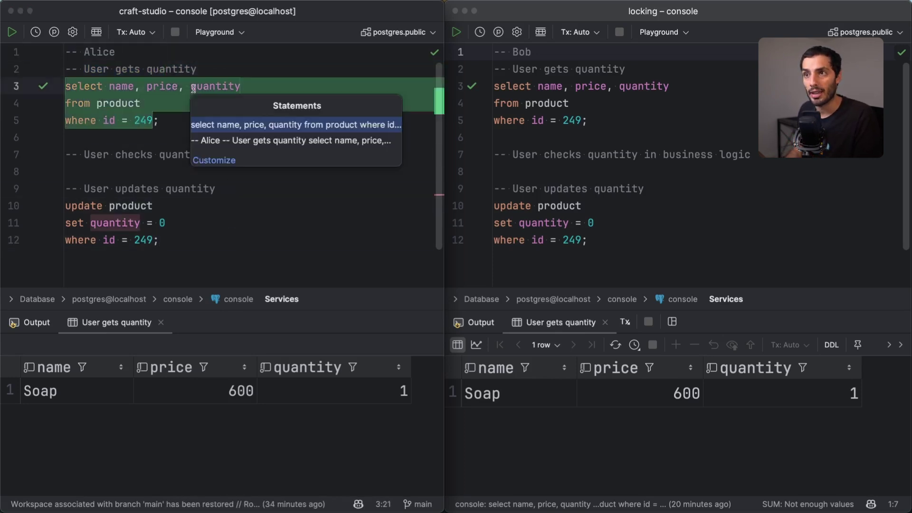
pyautogui.press('Return')
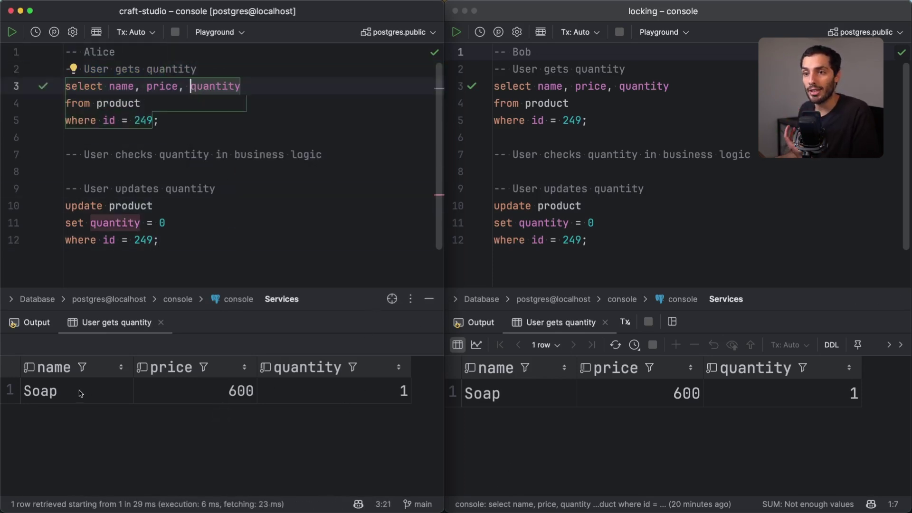
pyautogui.moveTo(230, 419)
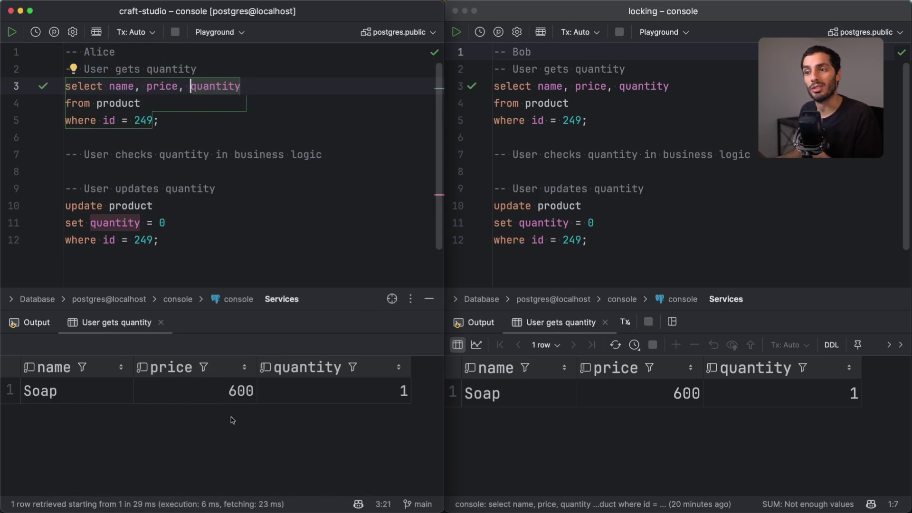
pyautogui.click(380, 395)
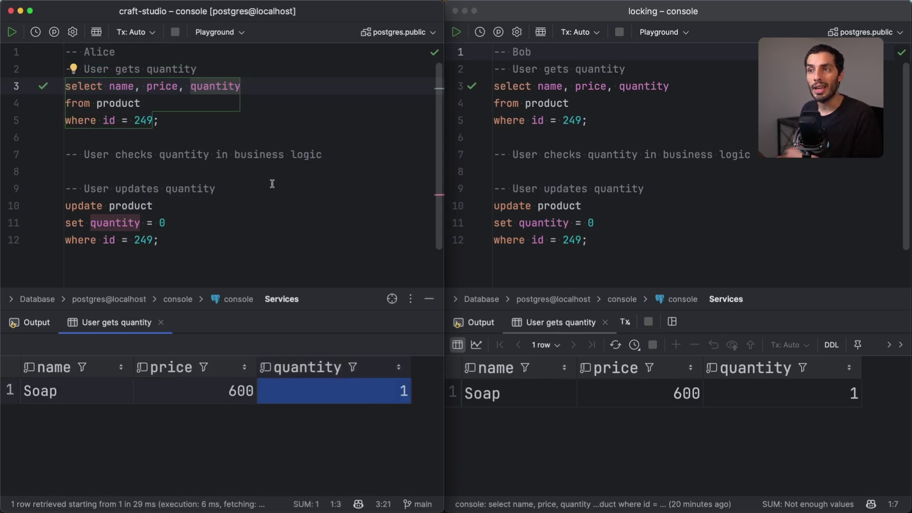
# Step: Run Alice's update setting quantity to 0, then rerun her select to show 0
pyautogui.moveTo(139, 154); pyautogui.dragTo(337, 154)
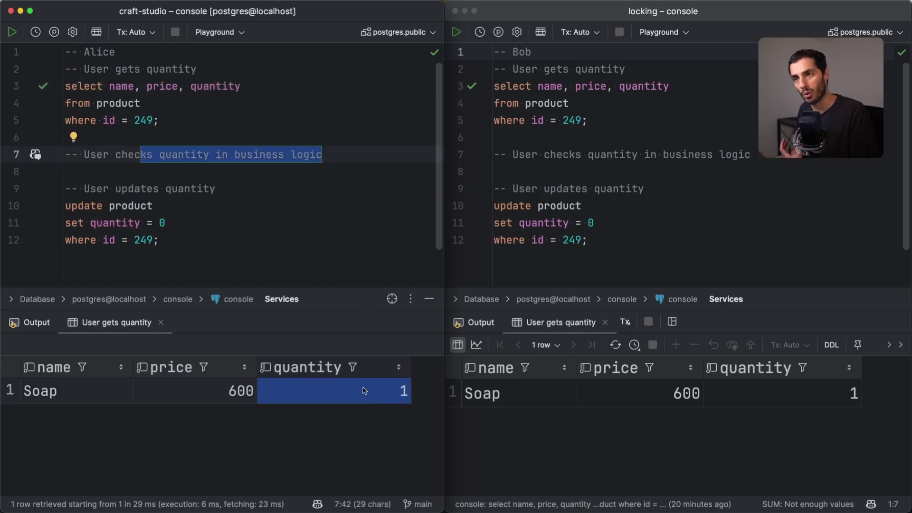
pyautogui.click(153, 205)
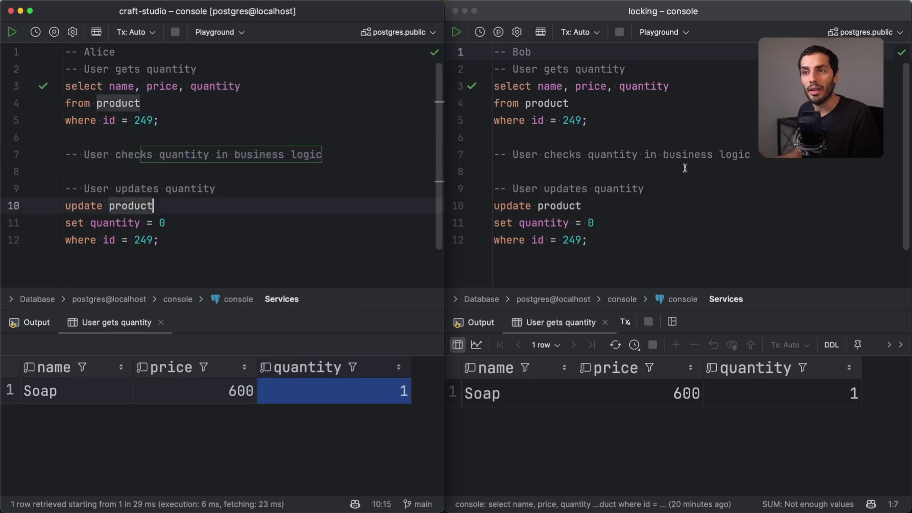
pyautogui.hotkey('ctrl', 'Return')
pyautogui.press('Return')
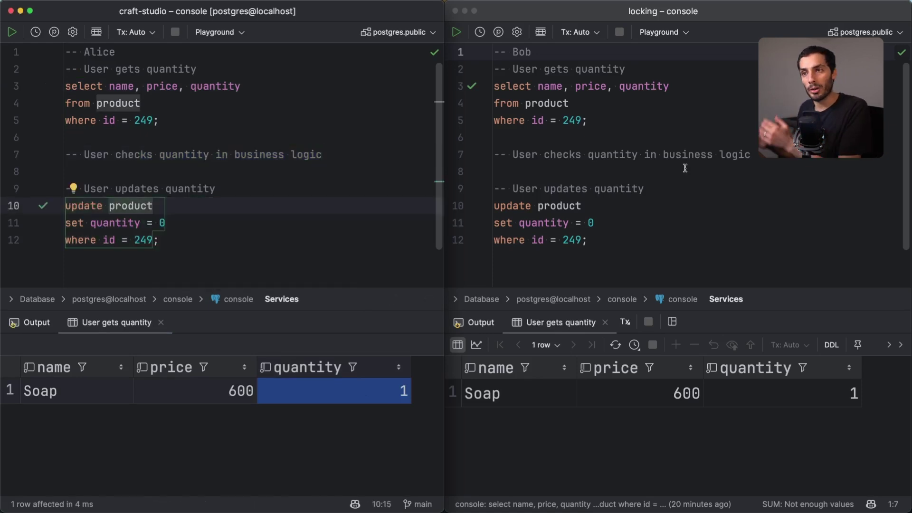
pyautogui.click(242, 87)
pyautogui.hotkey('ctrl', 'Return')
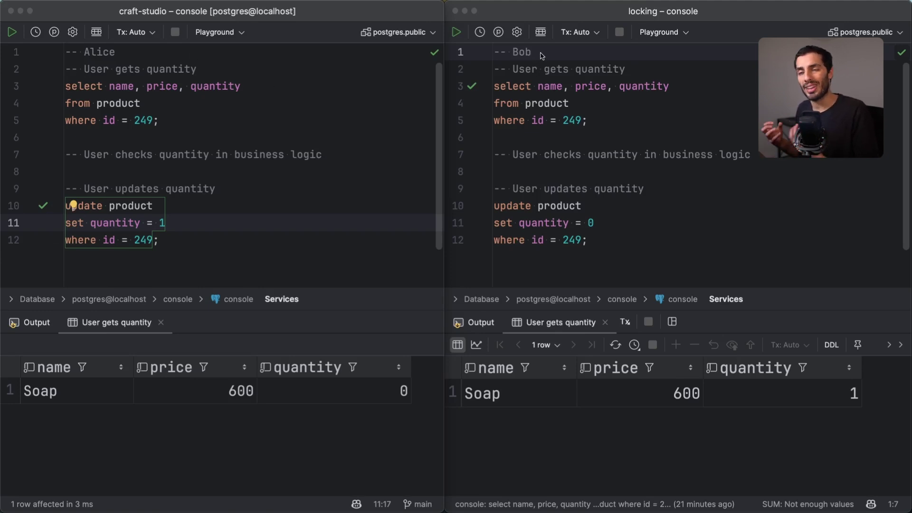
# Step: Run the product 249 select in both Alice's and Bob's consoles
pyautogui.click(146, 104)
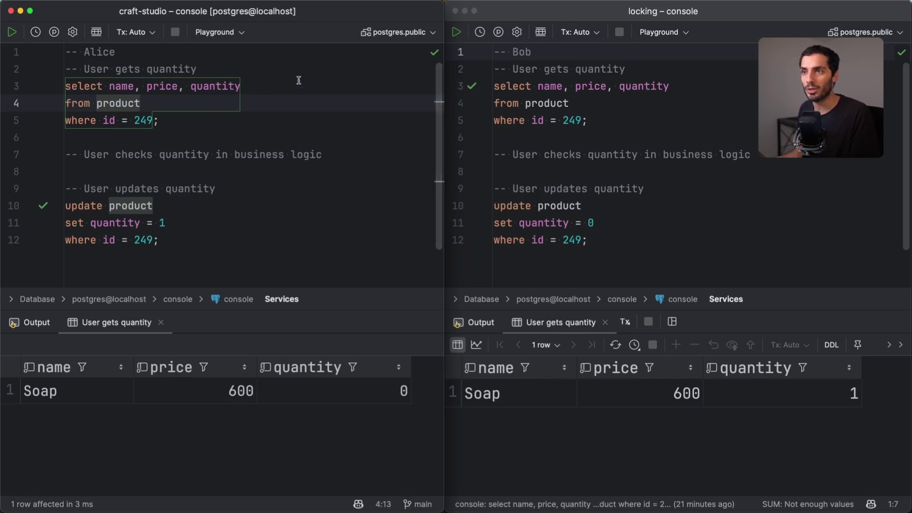
pyautogui.press('super+Return')
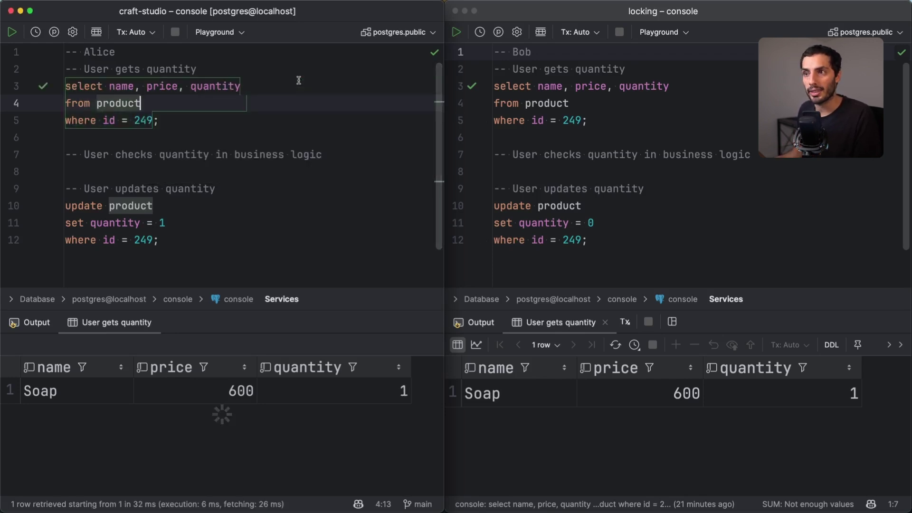
pyautogui.click(575, 98)
pyautogui.press('super+Return')
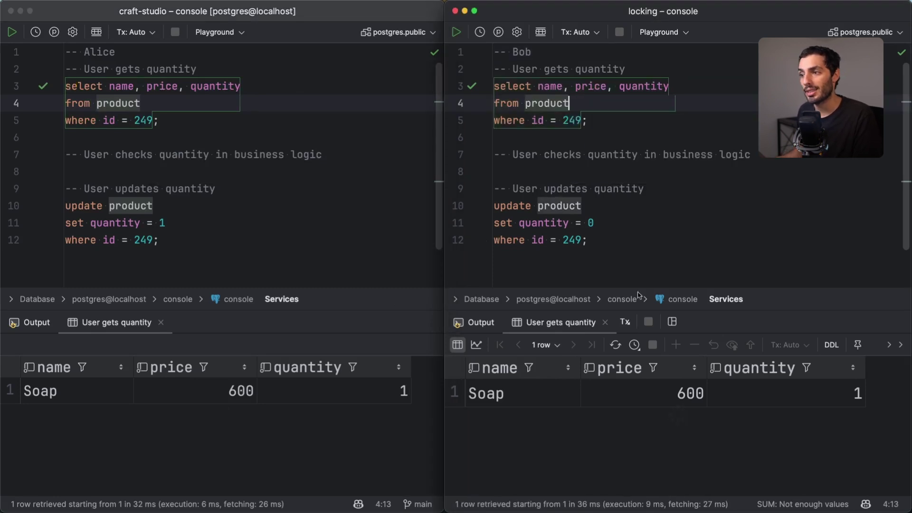
# Step: Highlight the business-logic check comment in both consoles
pyautogui.click(139, 154)
pyautogui.click(550, 154)
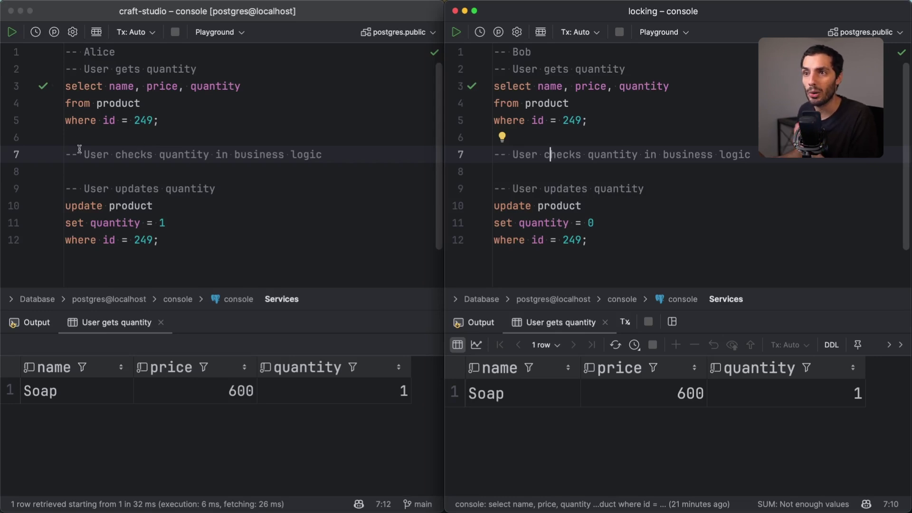
pyautogui.moveTo(84, 155); pyautogui.dragTo(328, 154)
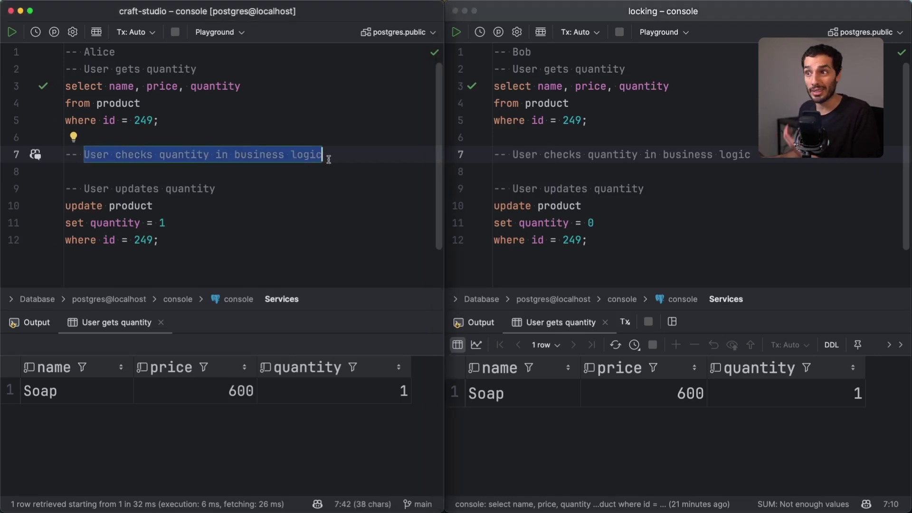
pyautogui.click(225, 190)
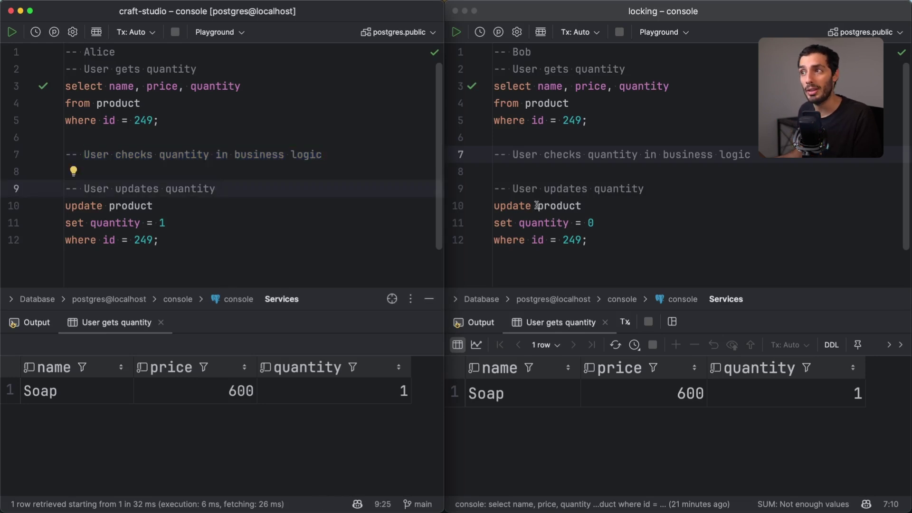
pyautogui.moveTo(513, 155); pyautogui.dragTo(746, 154)
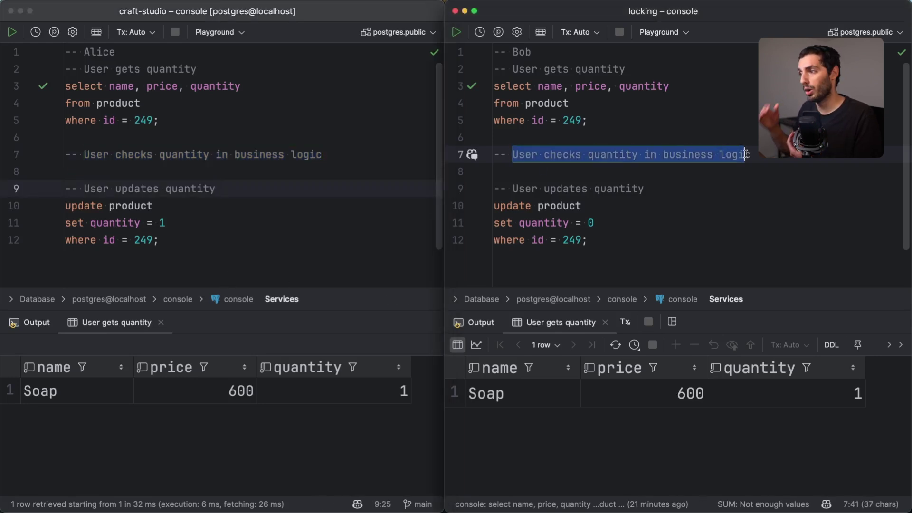
pyautogui.click(655, 189)
# Step: Change Alice's update value from 1 to 0 and run it
pyautogui.click(189, 222)
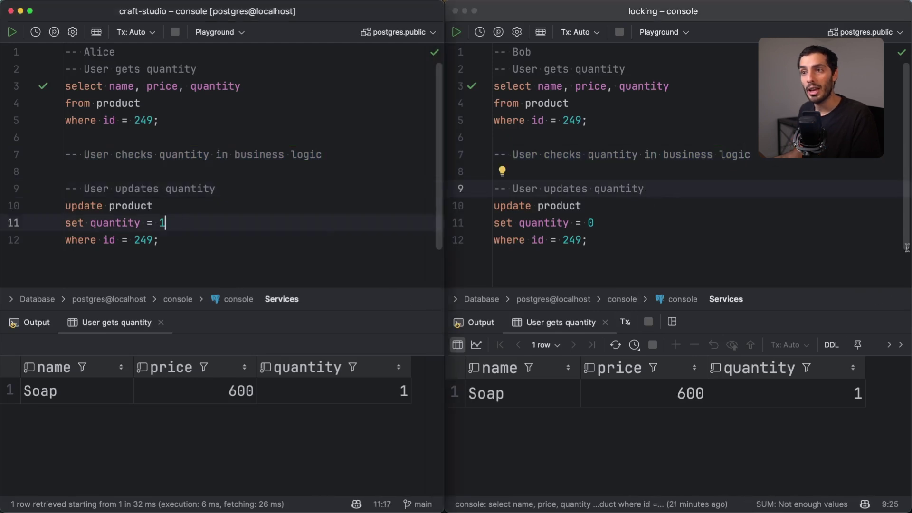
pyautogui.press('BackSpace')
pyautogui.write('0')
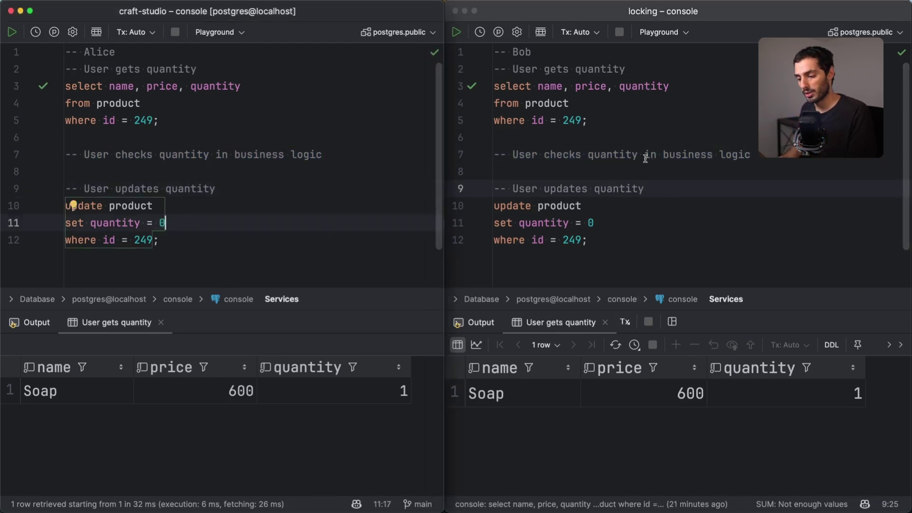
pyautogui.hotkey('ctrl', 'Return')
# Step: Run Bob's update setting product 249's quantity to 0
pyautogui.click(642, 241)
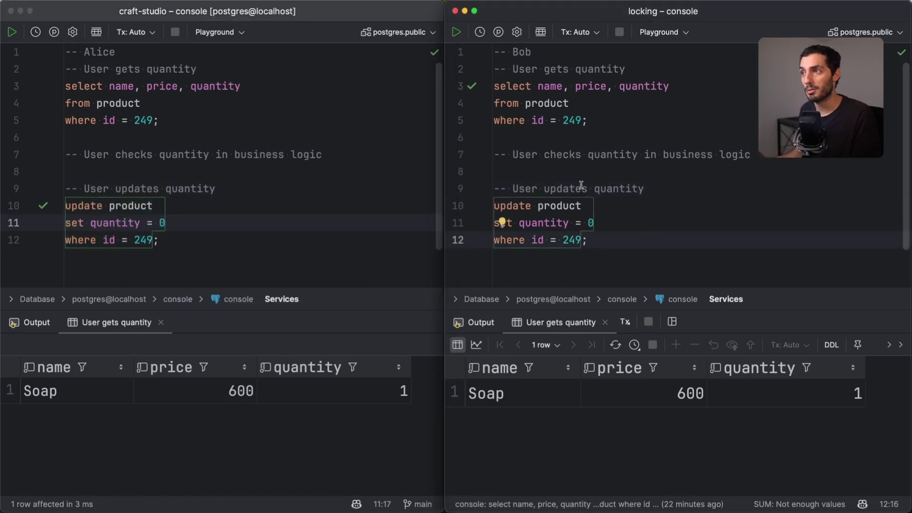
pyautogui.moveTo(590, 93); pyautogui.dragTo(606, 180)
pyautogui.click(672, 232)
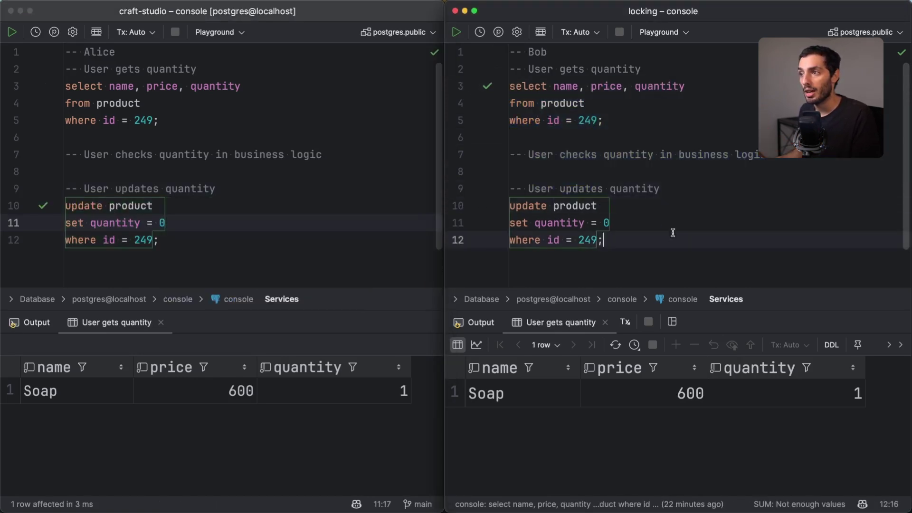
pyautogui.hotkey('ctrl', 'Return')
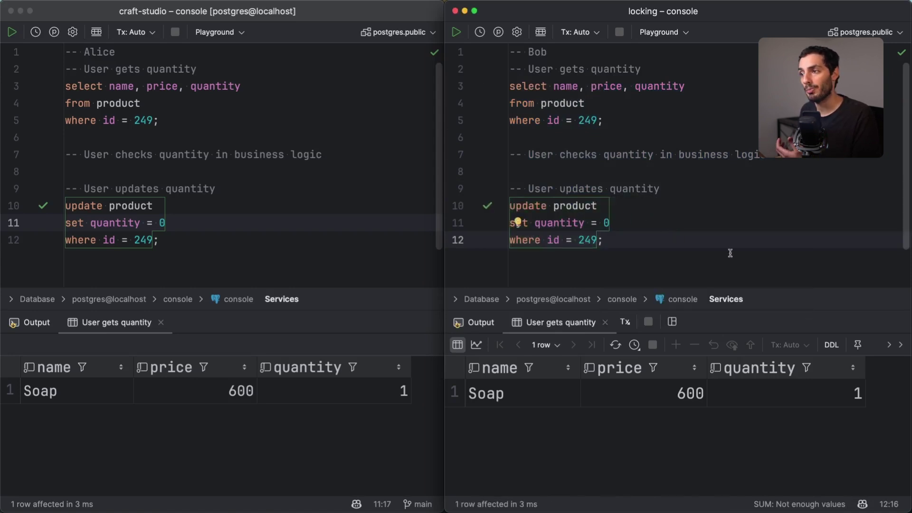
pyautogui.click(608, 87)
# Step: Rerun Bob's select, picked from the Statements popup, to show quantity 0
pyautogui.hotkey('ctrl', 'Return')
pyautogui.press('Return')
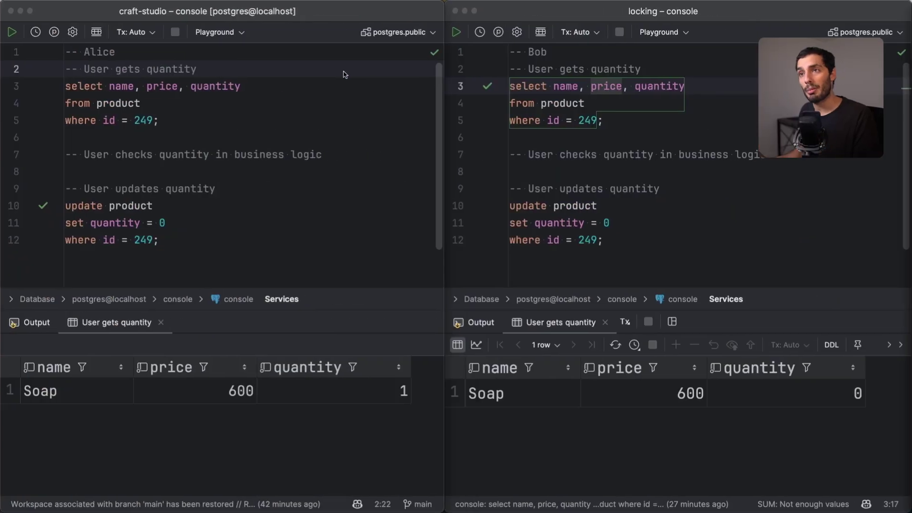
# Step: Add a begin line above Alice's select and a commit line after her update
pyautogui.click(294, 69)
pyautogui.press('Return')
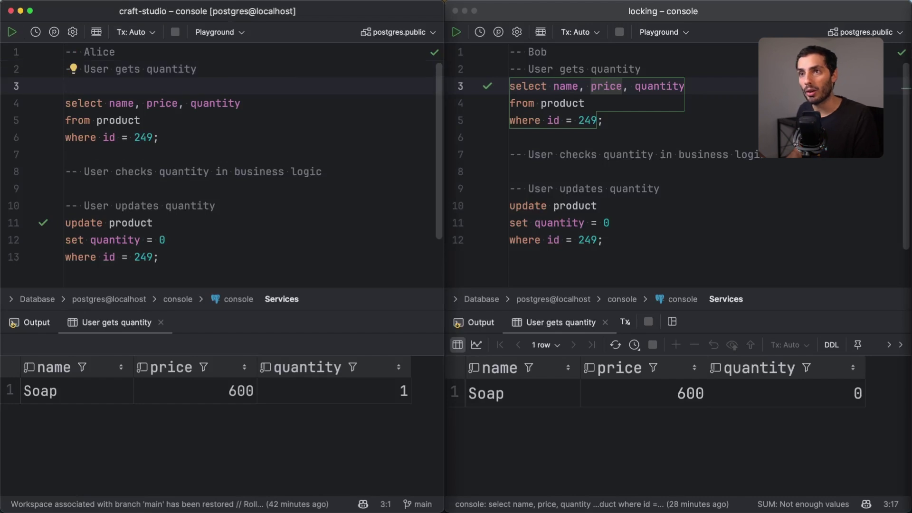
pyautogui.write('be')
pyautogui.press('Tab')
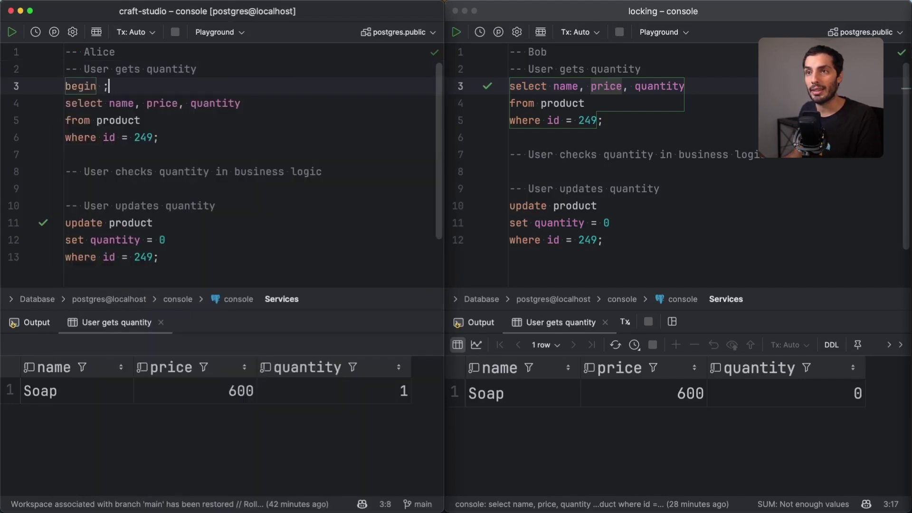
pyautogui.click(205, 257)
pyautogui.press('Return')
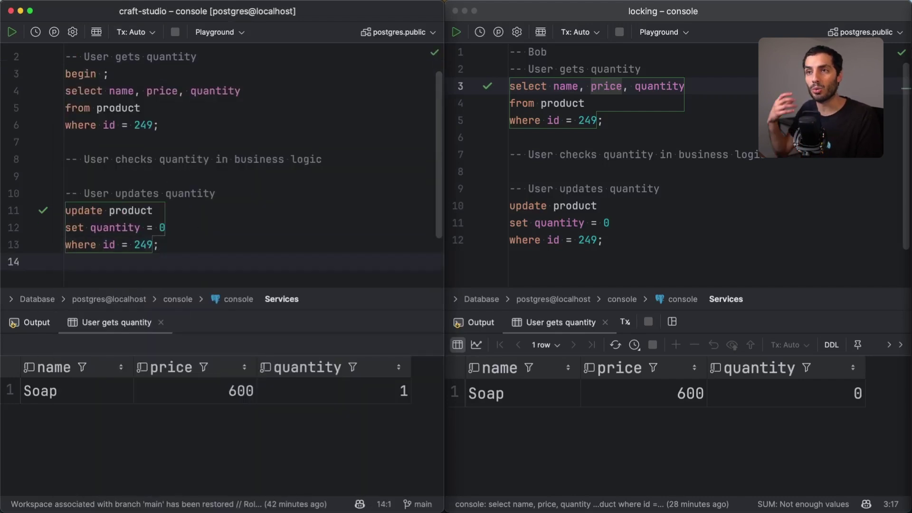
pyautogui.write('commit;')
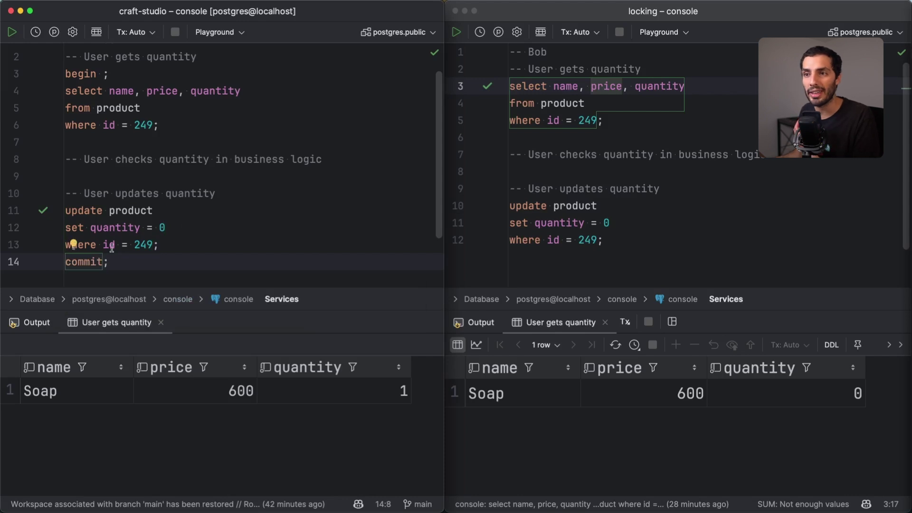
# Step: Copy the begin-to-commit block and paste it over the locking console's script
pyautogui.moveTo(160, 244); pyautogui.dragTo(35, 90)
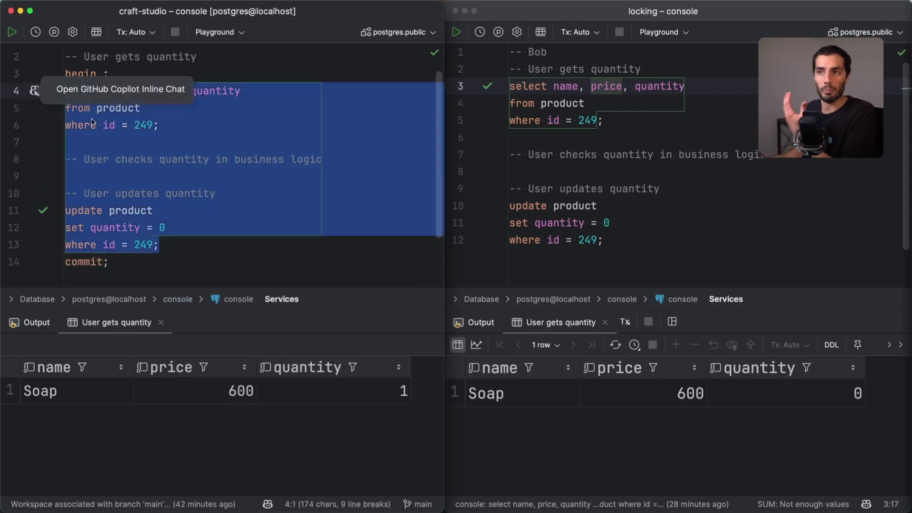
pyautogui.moveTo(108, 261); pyautogui.dragTo(35, 73)
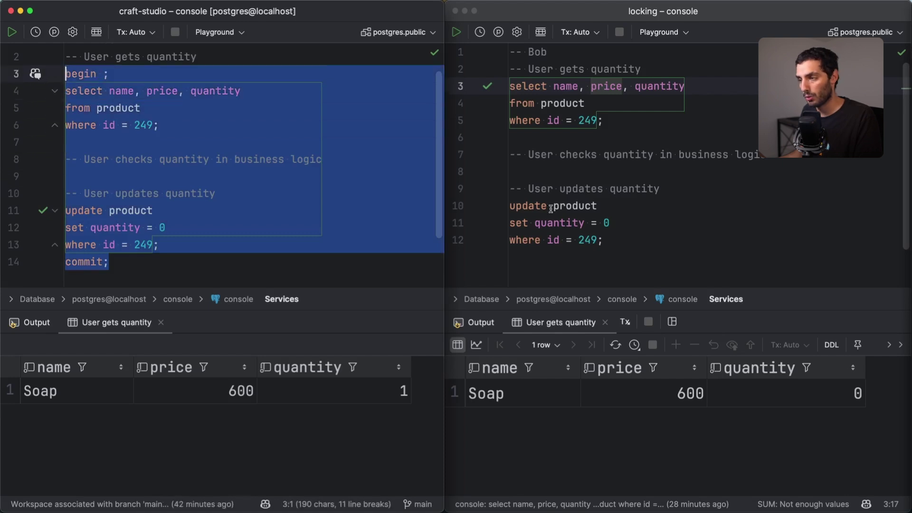
pyautogui.click(647, 245)
pyautogui.moveTo(646, 245); pyautogui.dragTo(509, 85)
pyautogui.write('begin ; select name, price, quantity from product where id = 249;  -- User checks quantity in business logic  -- User updates quantity update product set quantity = 0 where id = 249; commit;')
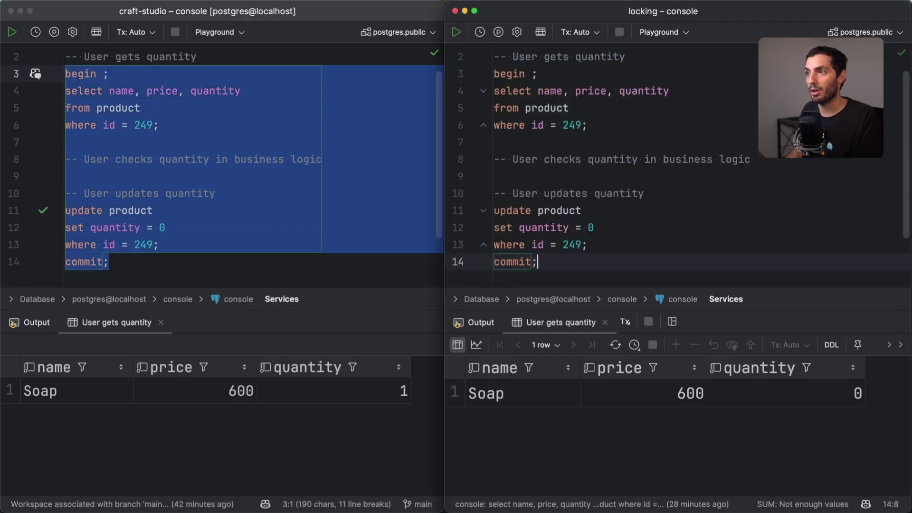
# Step: Append 'for update' to the 'where id = 249' select in both consoles
pyautogui.click(281, 109)
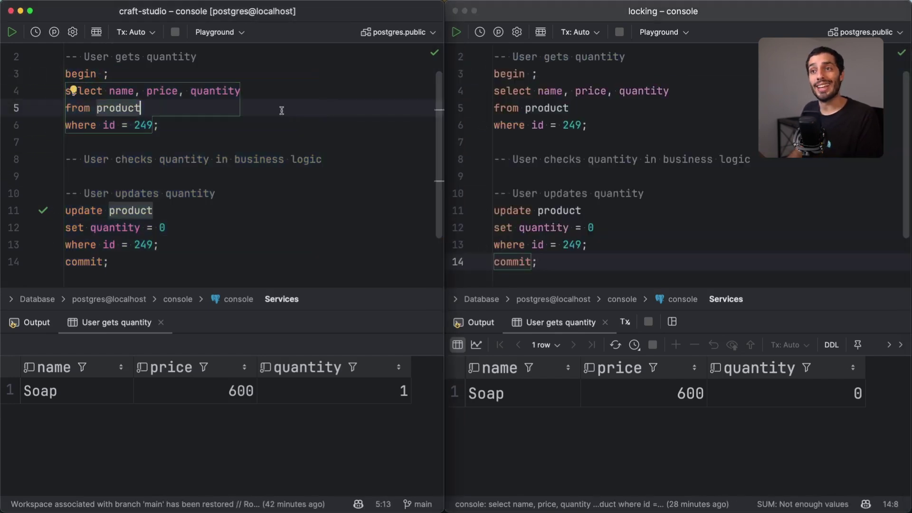
pyautogui.press('Down')
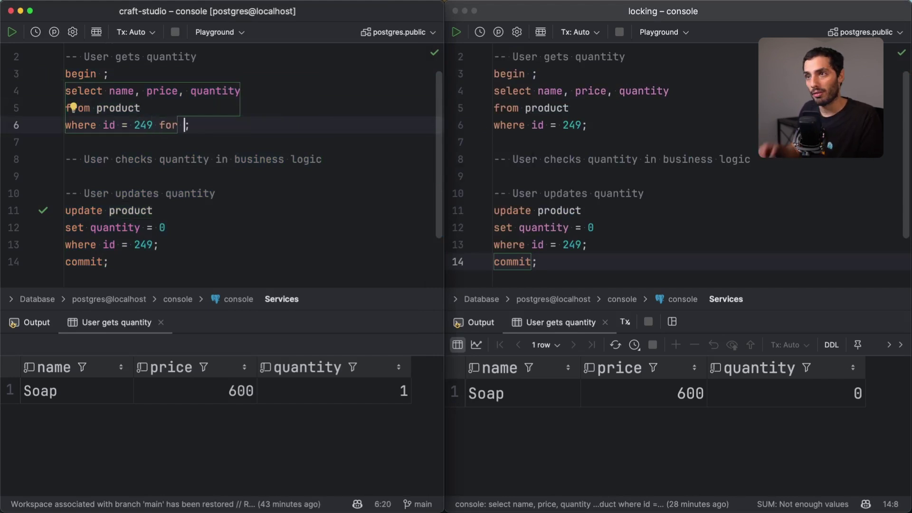
pyautogui.write('update')
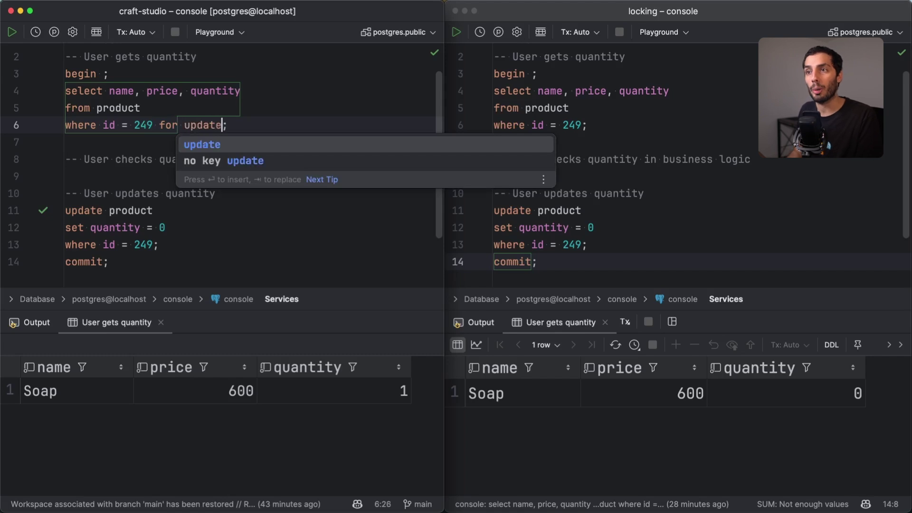
pyautogui.press('Escape')
pyautogui.hotkey('alt', 'shift', 'Left')
pyautogui.hotkey('alt', 'shift', 'Left')
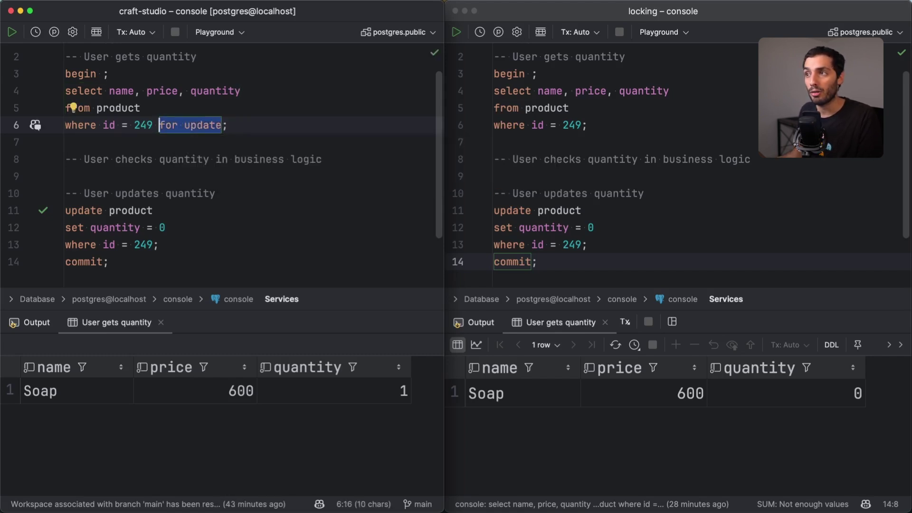
pyautogui.click(580, 125)
pyautogui.write('for update')
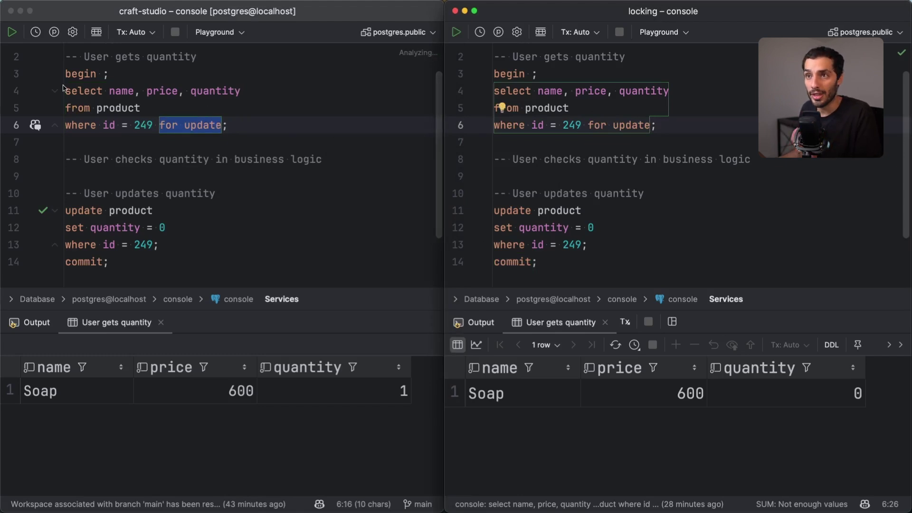
# Step: Highlight the select for update and update statements, then clear the selection
pyautogui.moveTo(226, 126); pyautogui.dragTo(66, 90)
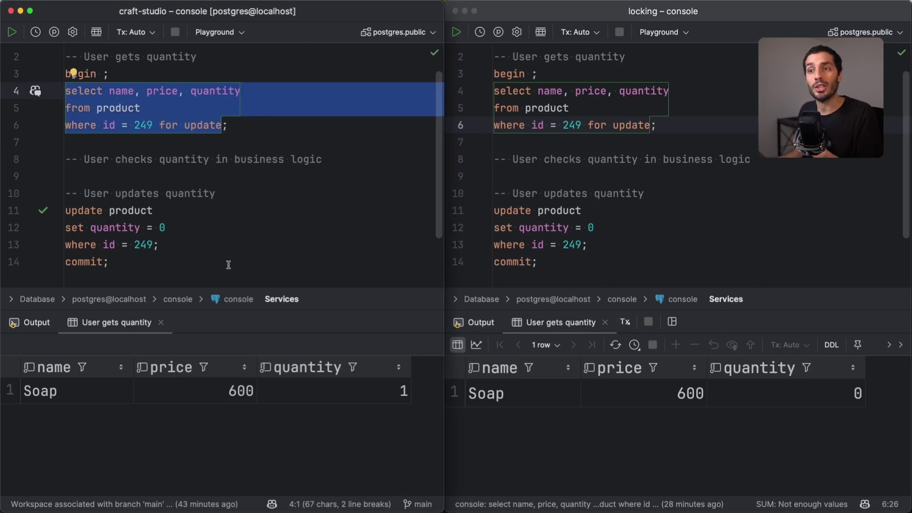
pyautogui.moveTo(159, 245); pyautogui.dragTo(75, 211)
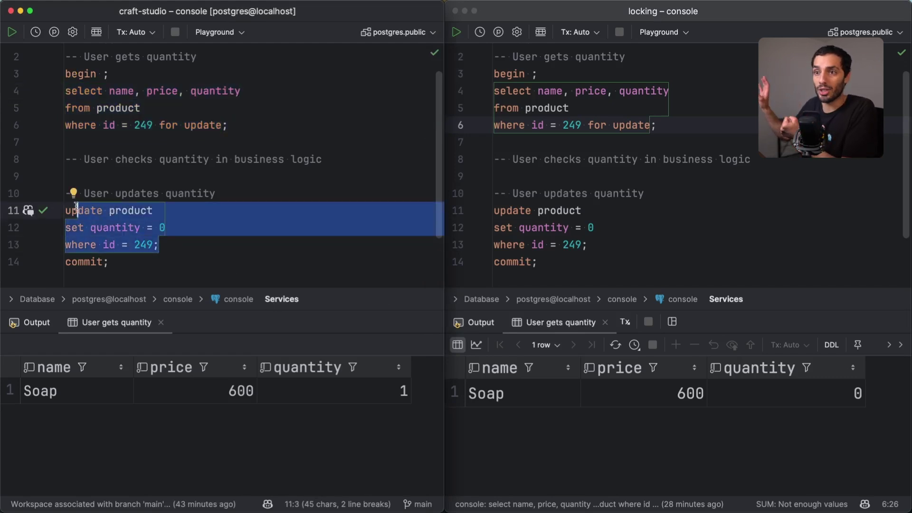
pyautogui.click(103, 262)
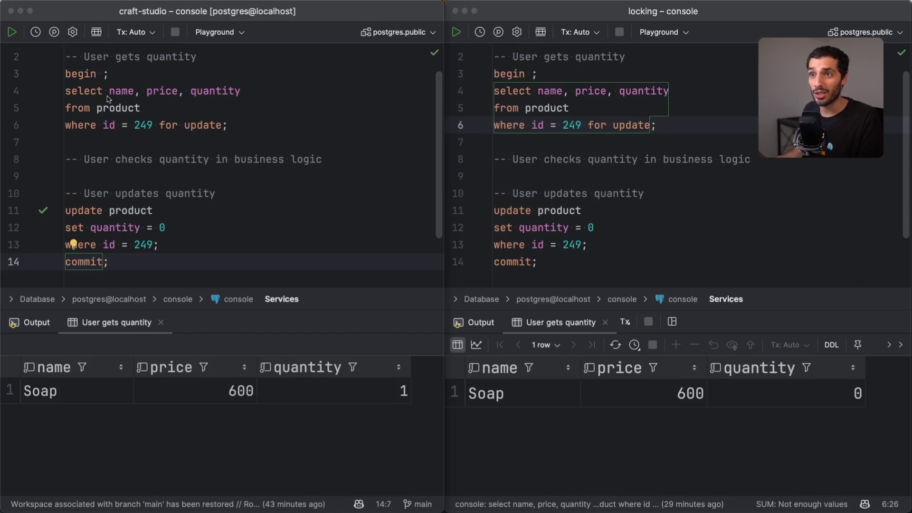
# Step: In Alice's console, run begin and the select for update, locking product 249
pyautogui.click(108, 74)
pyautogui.press('super+Return')
pyautogui.press('Return')
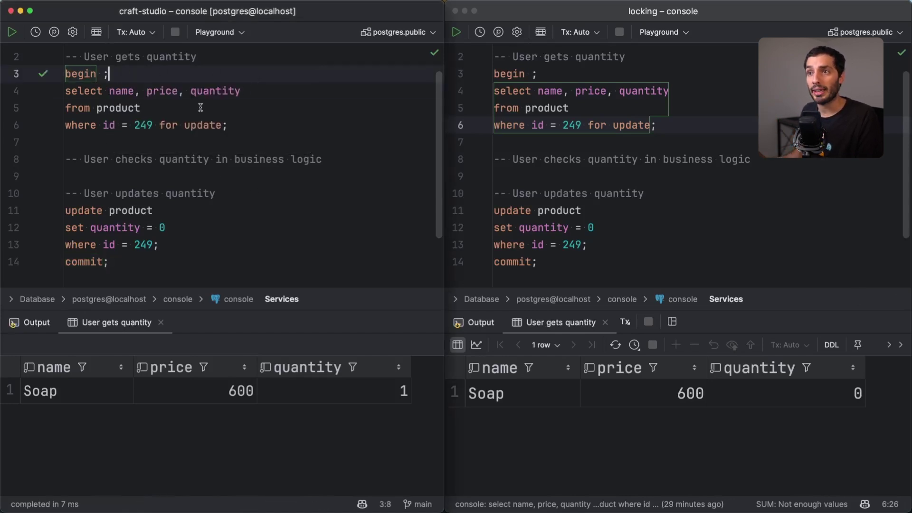
pyautogui.click(200, 107)
pyautogui.press('super+Return')
pyautogui.press('Return')
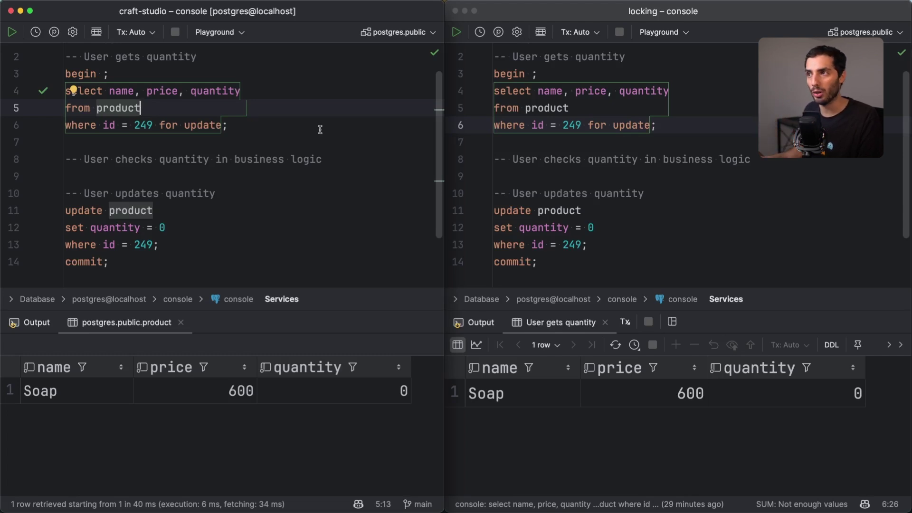
# Step: In Bob's console, run begin and the same select, which stays blocked
pyautogui.click(542, 73)
pyautogui.press('super+Return')
pyautogui.press('Return')
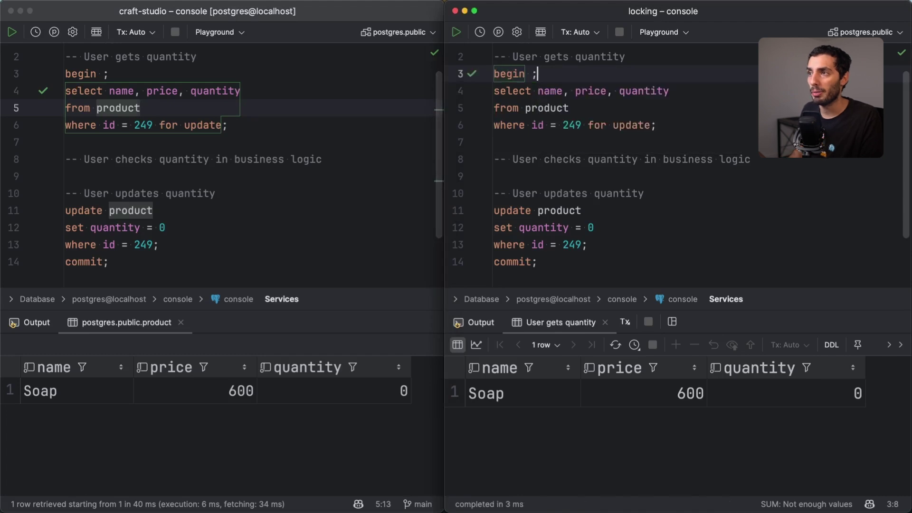
pyautogui.press('super+Return')
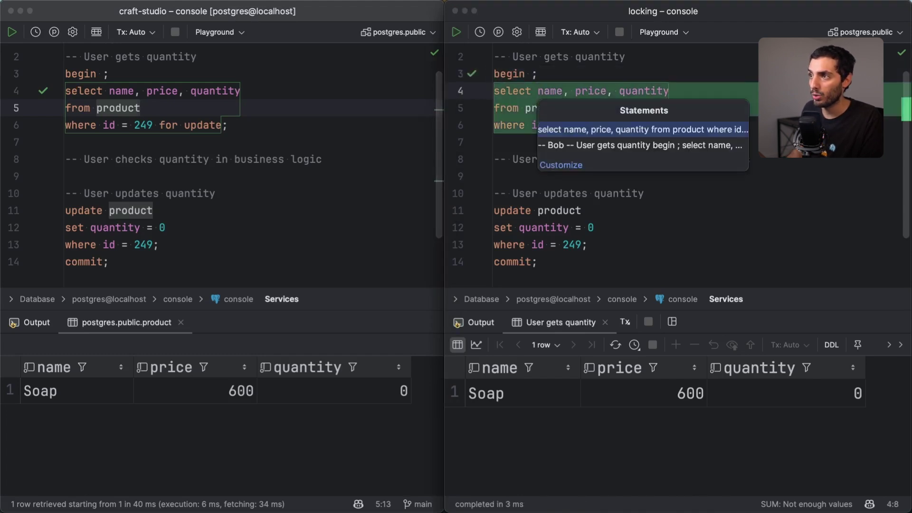
pyautogui.press('Return')
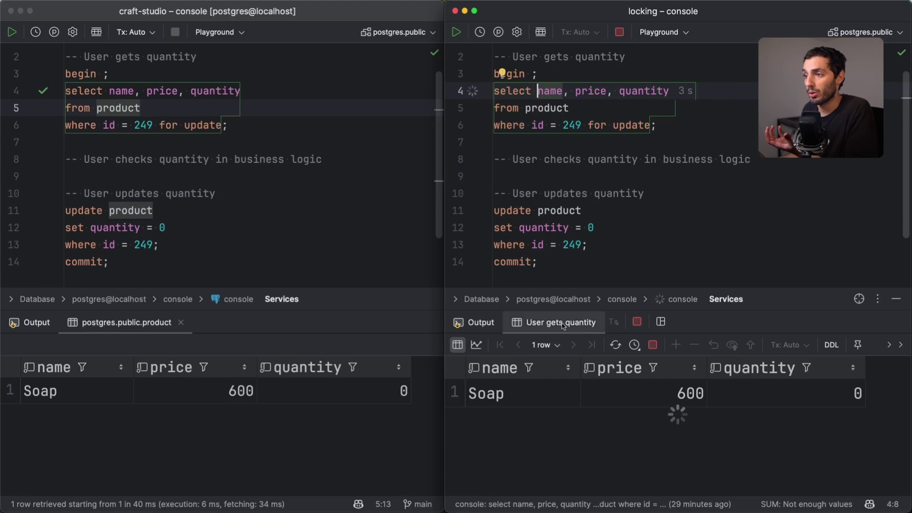
# Step: Close Bob's old 'User gets quantity' result and clear the output log
pyautogui.click(606, 323)
pyautogui.rightClick(658, 392)
pyautogui.click(706, 479)
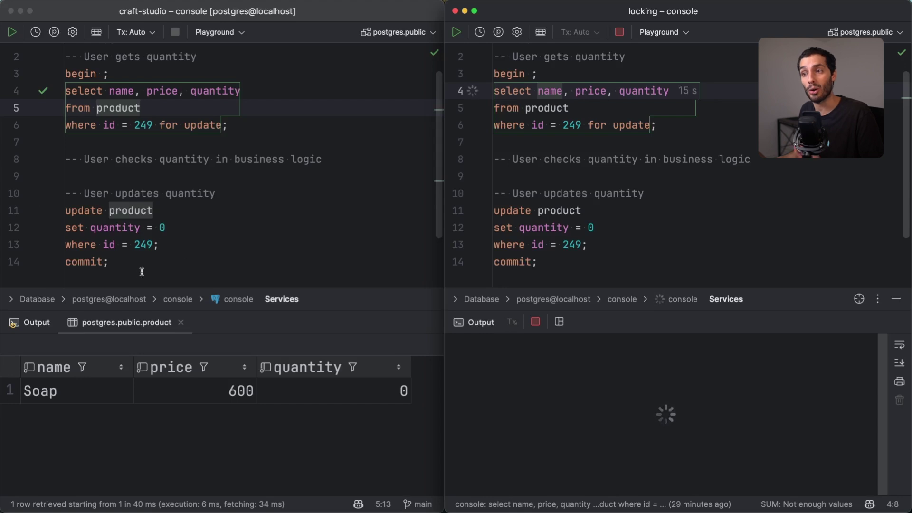
# Step: Run Alice's quantity update, which affects one row, and begin running her commit
pyautogui.click(229, 128)
pyautogui.click(179, 228)
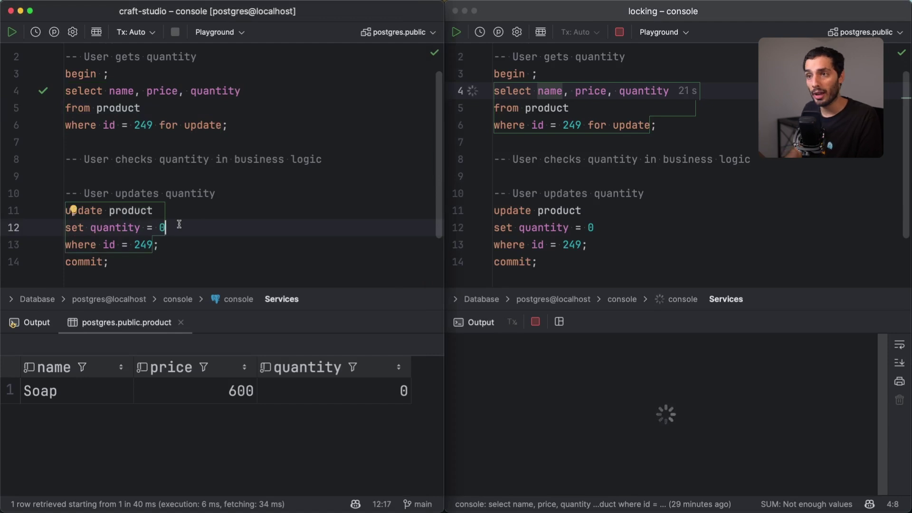
pyautogui.hotkey('ctrl', 'Return')
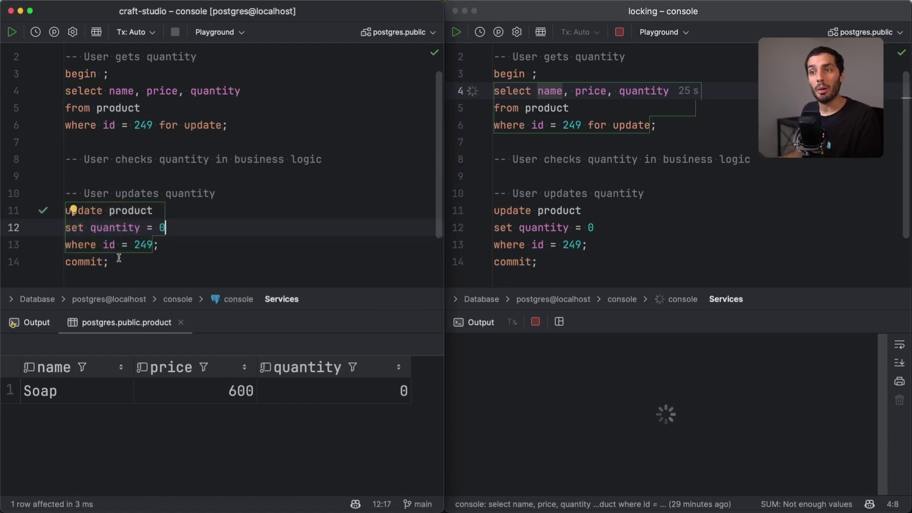
pyautogui.hotkey('ctrl', 'Return')
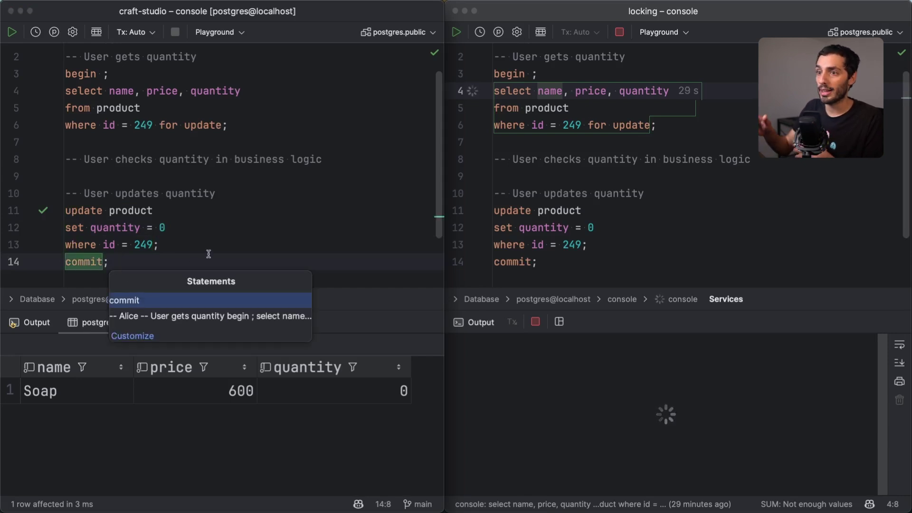
# Step: Confirm Alice's commit, then highlight Bob's released select and its returned quantity 0
pyautogui.press('Return')
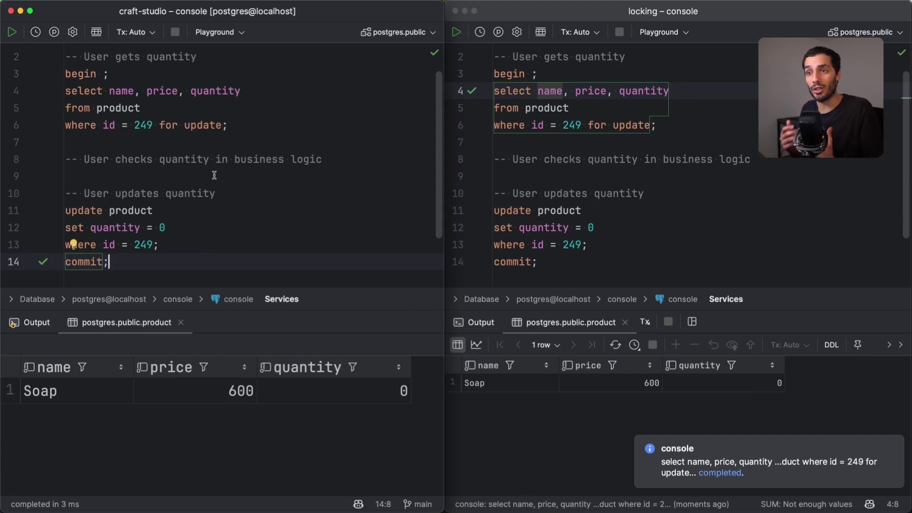
pyautogui.click(761, 384)
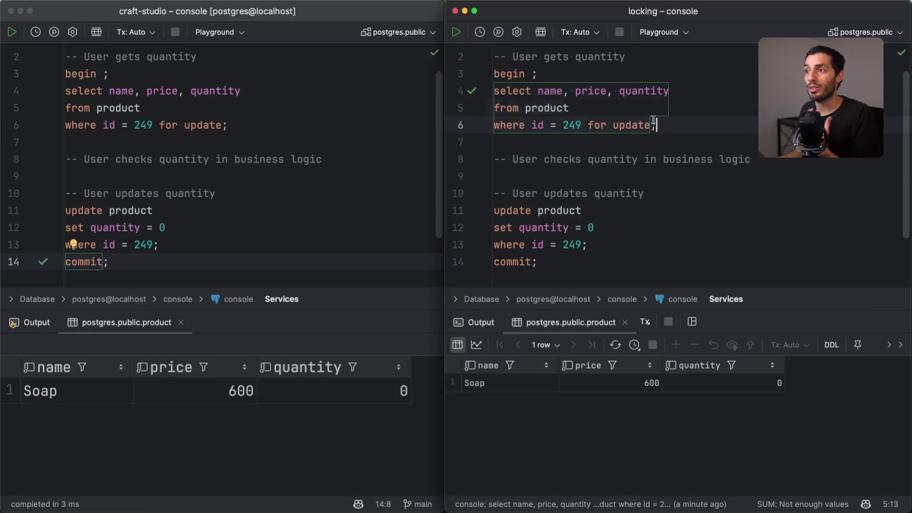
pyautogui.moveTo(672, 126); pyautogui.dragTo(510, 90)
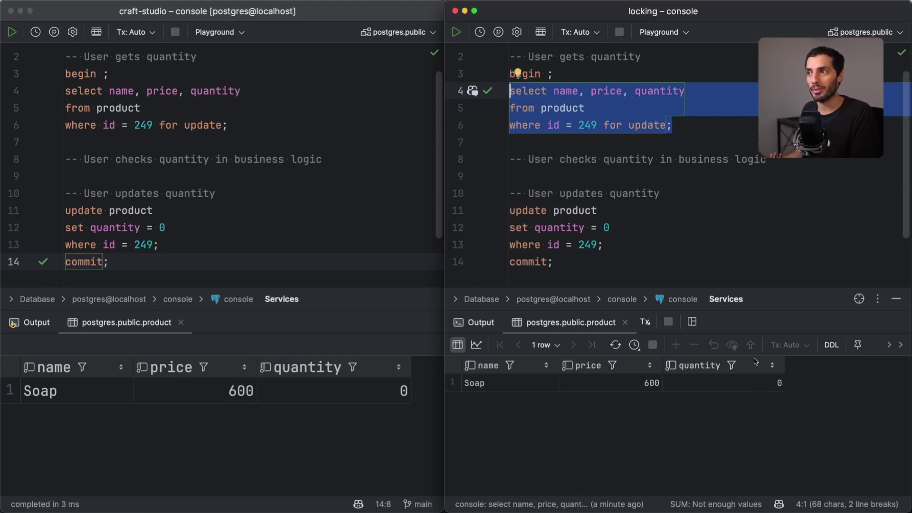
pyautogui.click(722, 385)
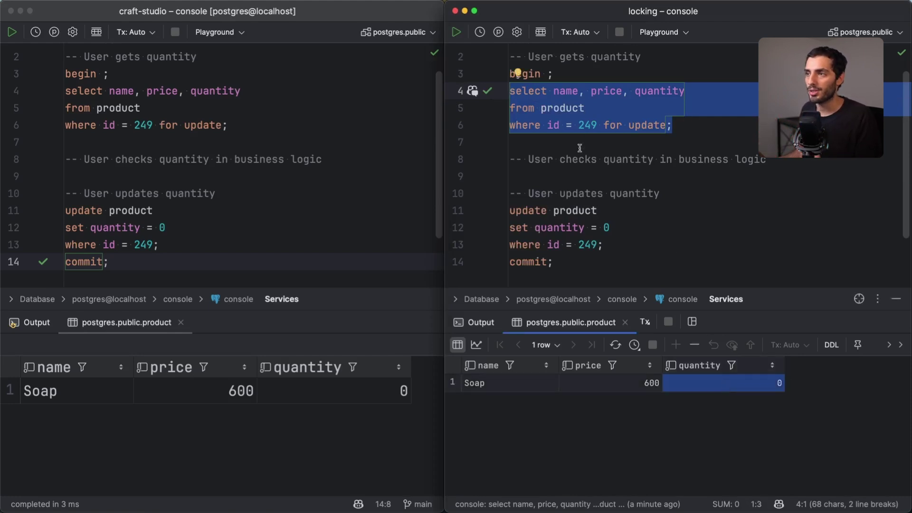
pyautogui.moveTo(541, 159); pyautogui.dragTo(768, 159)
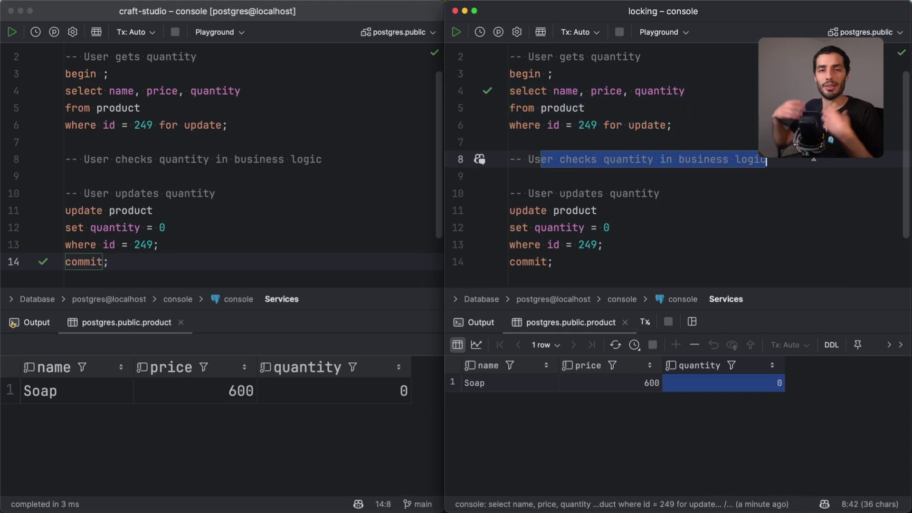